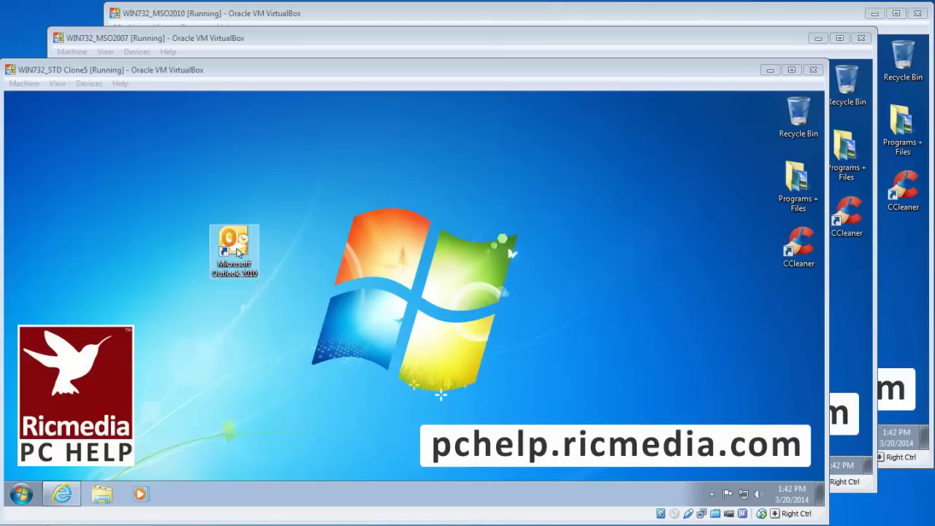
Launch Outlook 2010 and agree in its startup wizard to configure an e-mail account
double_click(238, 252)
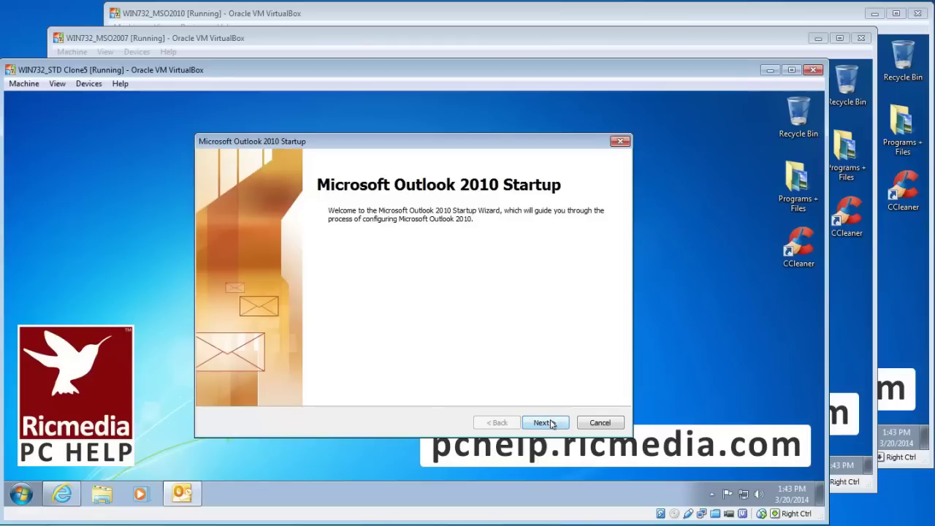
click(553, 425)
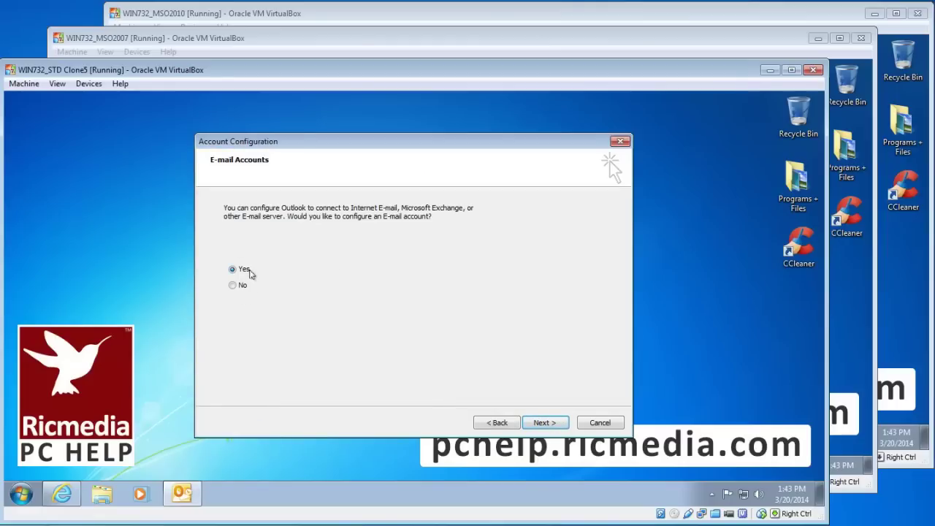
click(541, 424)
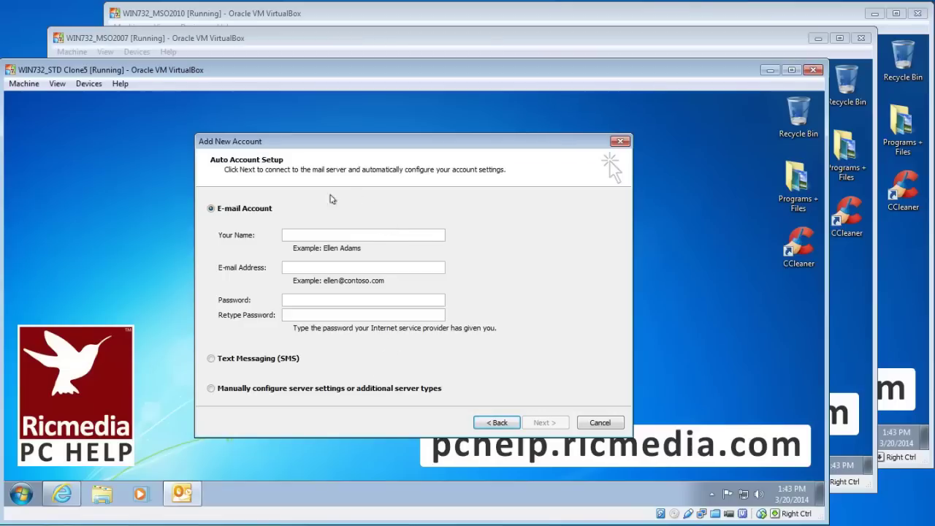
On the Outlook 2007 machine, start a new Exchange, POP3, IMAP or HTTP account from Account Settings
click(210, 41)
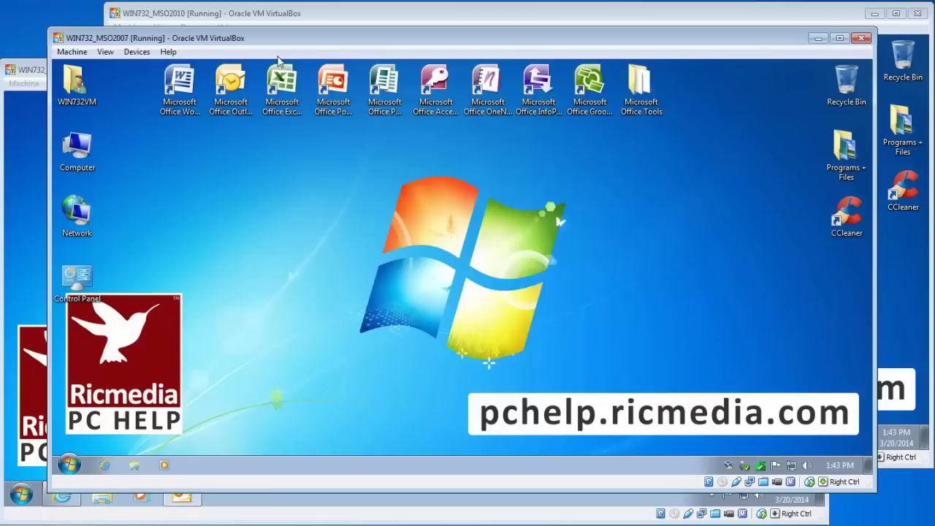
double_click(231, 107)
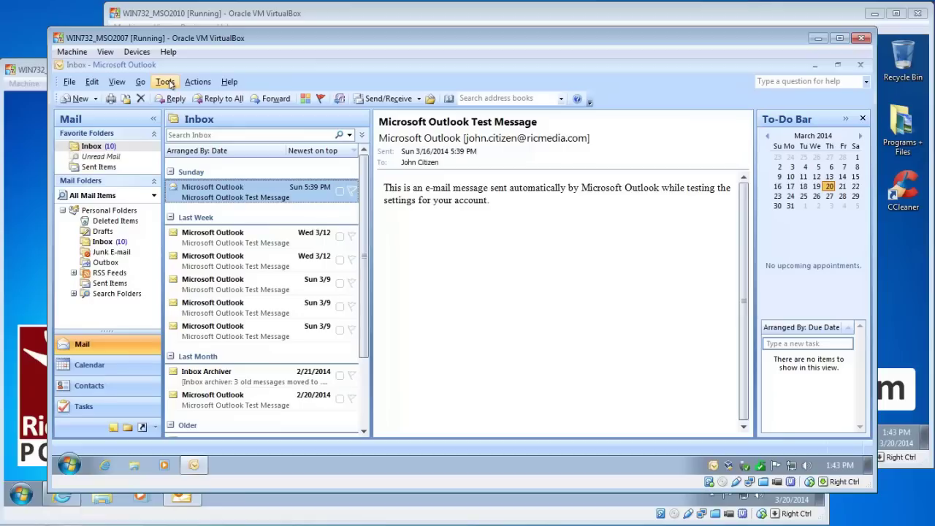
click(166, 82)
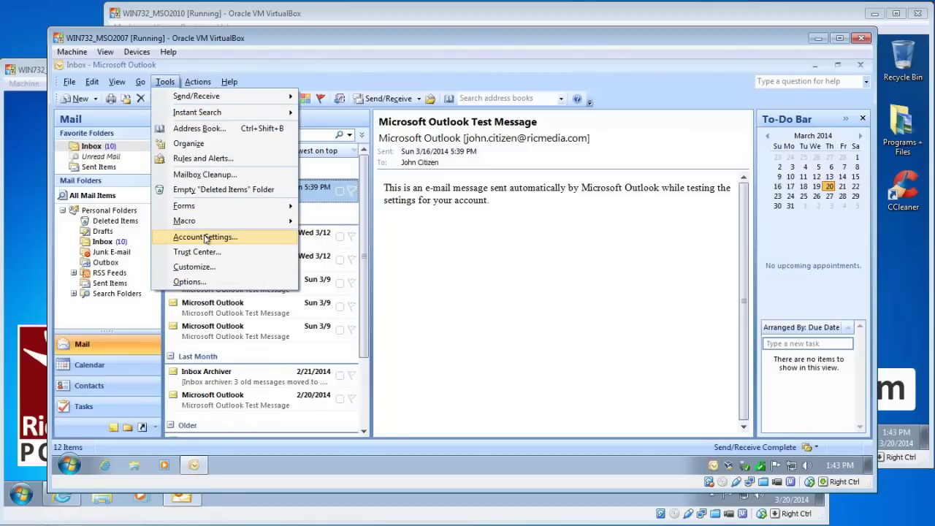
click(206, 238)
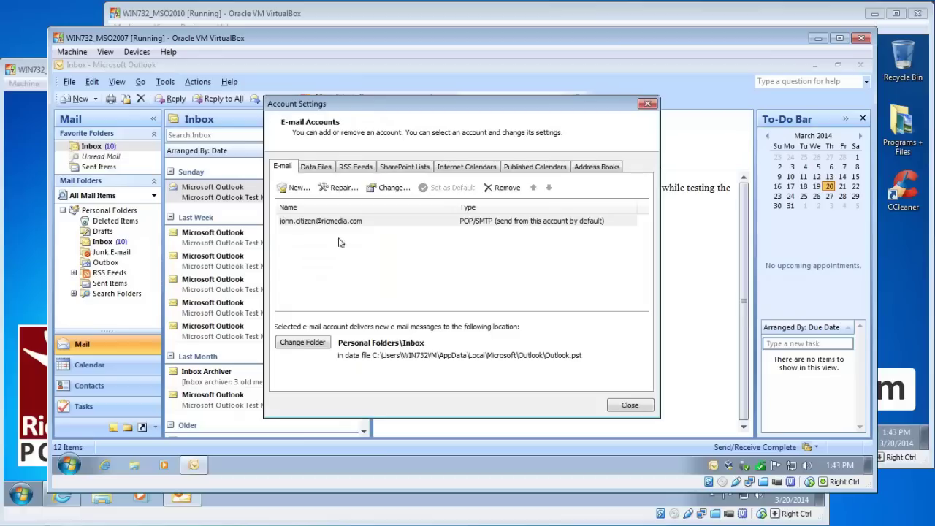
click(297, 189)
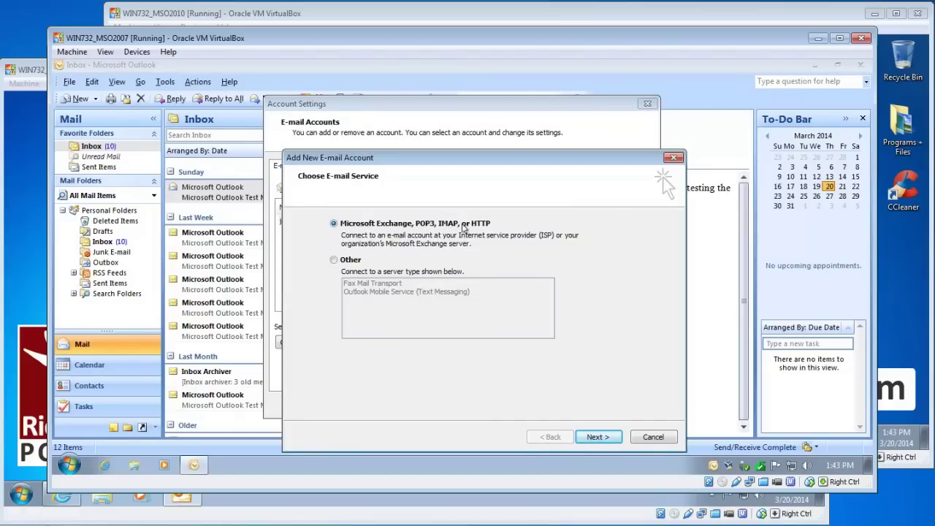
click(605, 436)
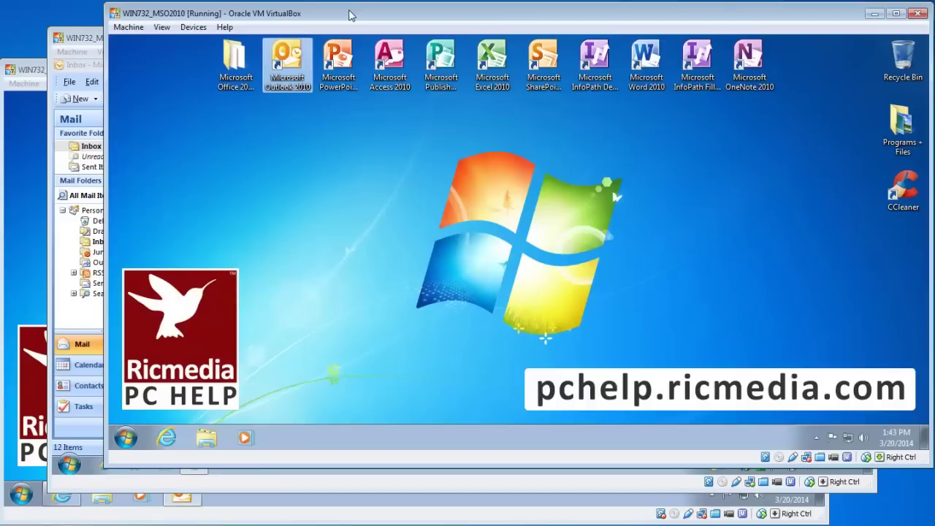
Start Add Account in the Outlook 2010 machine's File view, then switch back to the Clone5 machine
click(352, 14)
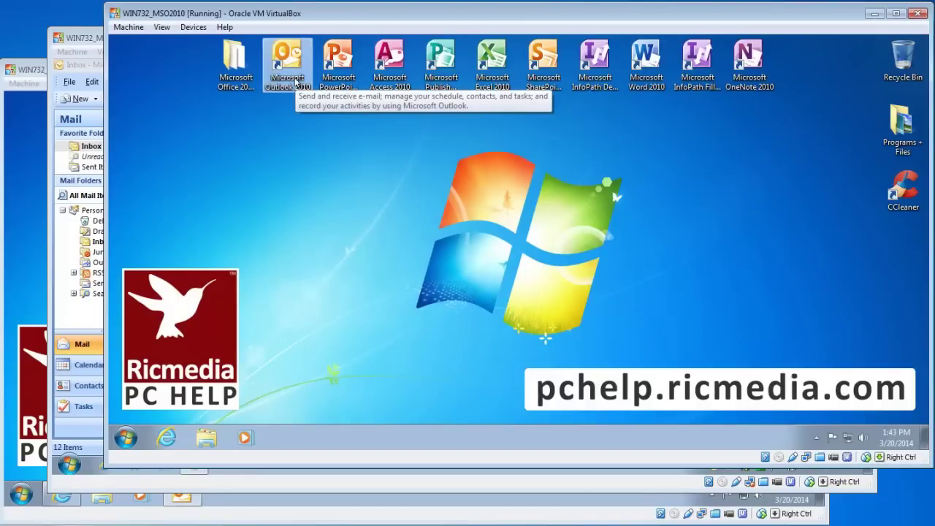
double_click(296, 84)
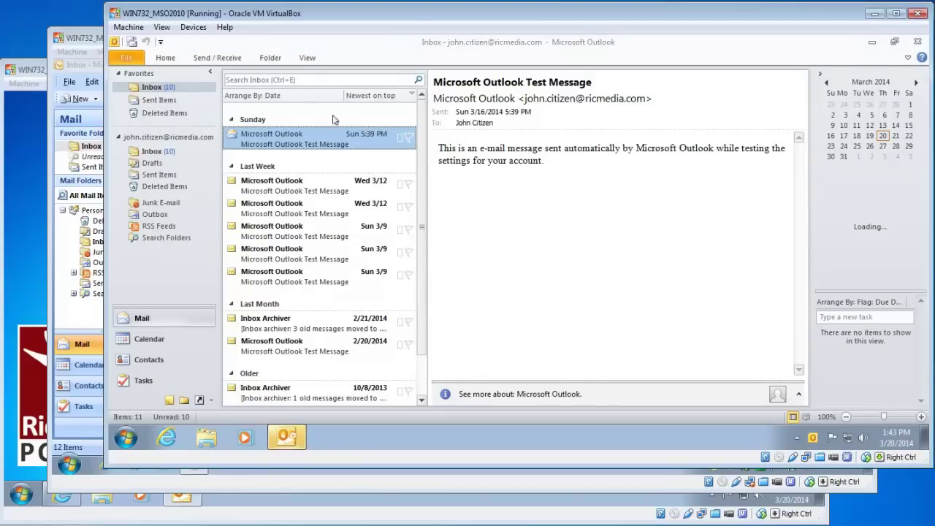
click(129, 60)
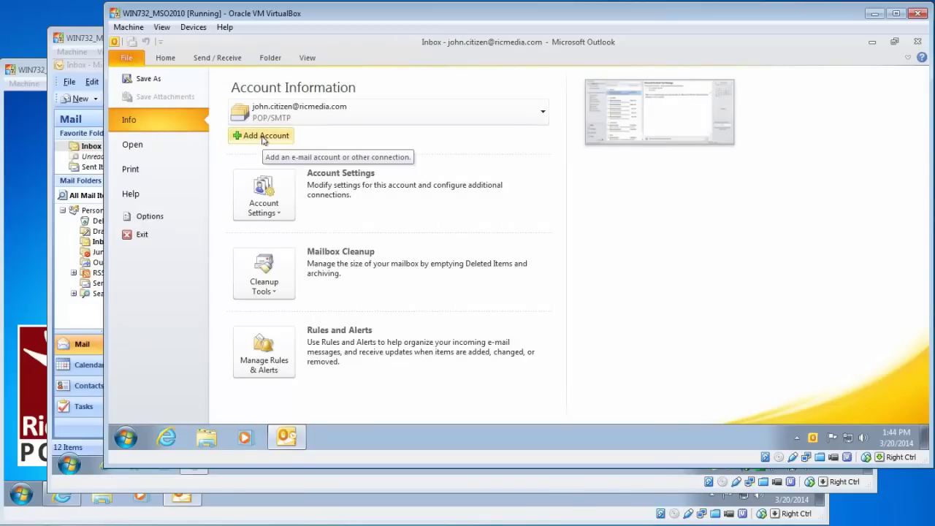
click(264, 139)
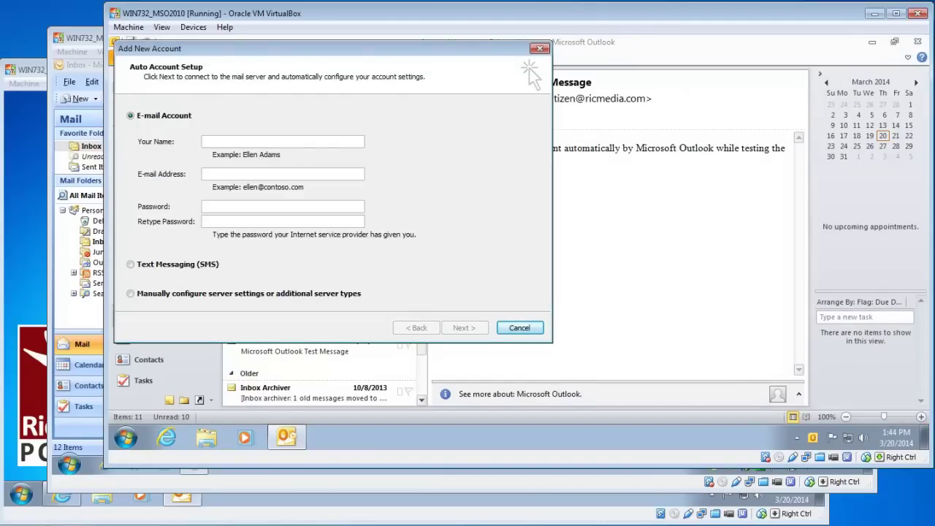
click(31, 70)
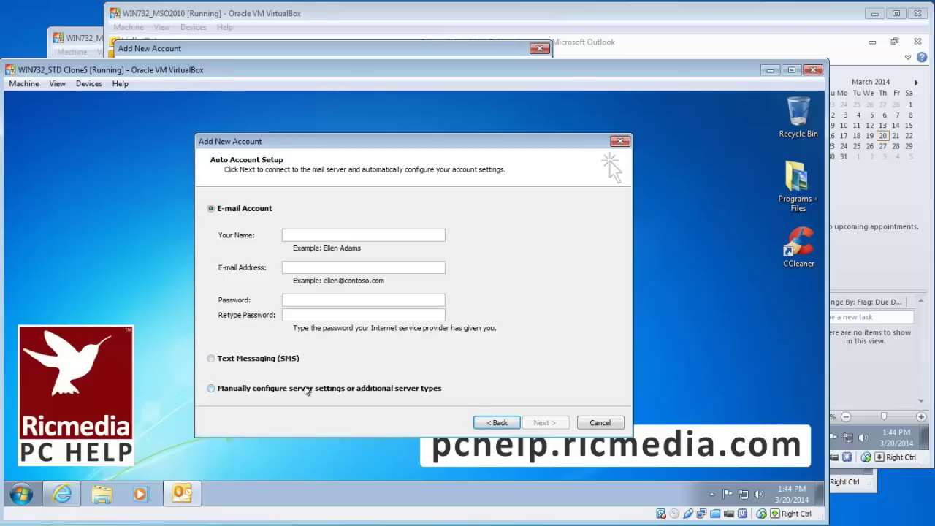
Choose manual setup of an Internet E-mail account and enter the user's name and e-mail address
click(306, 391)
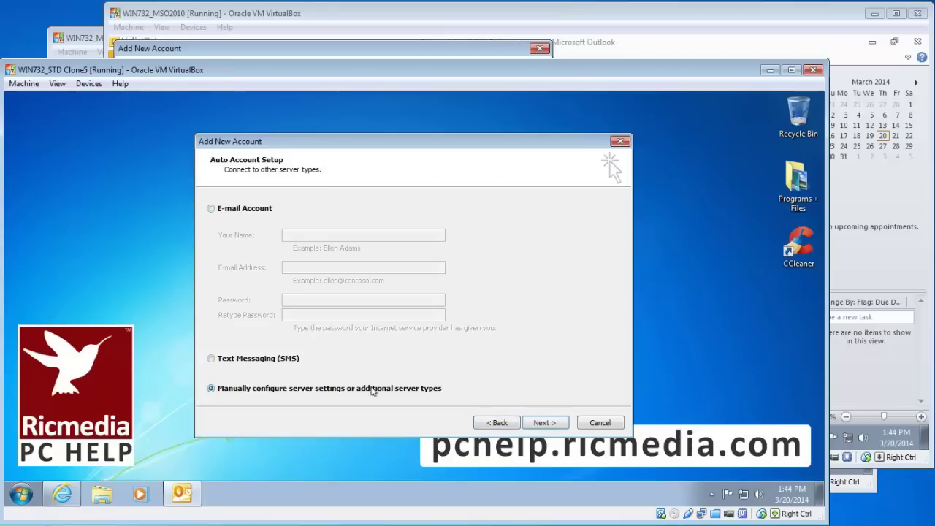
click(544, 423)
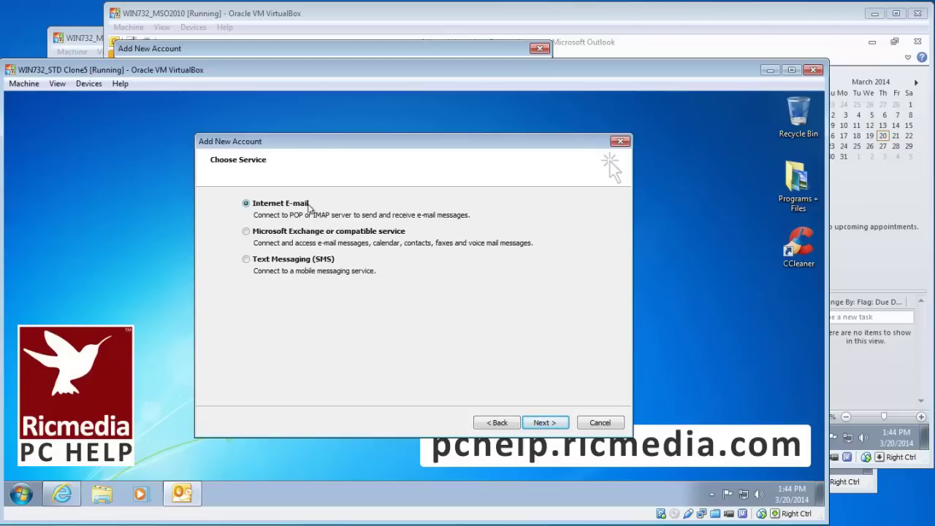
click(545, 423)
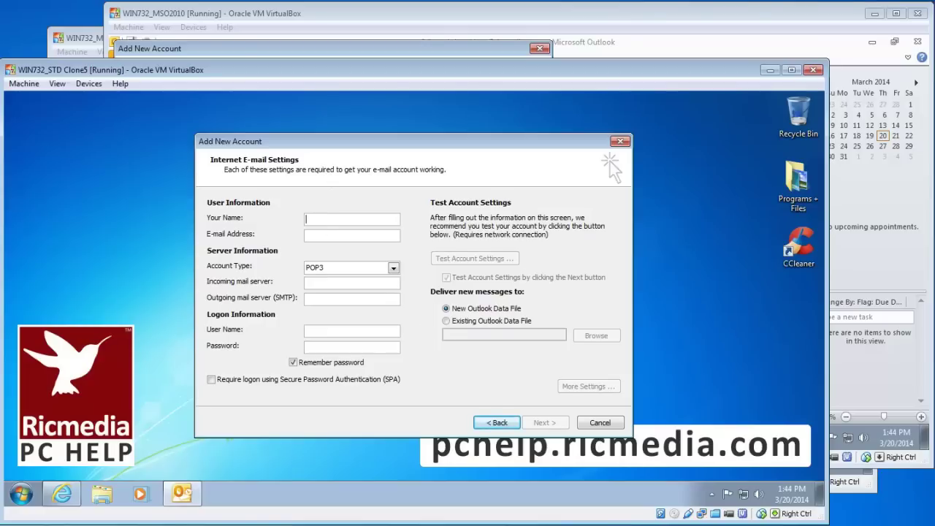
text(John Citizen)
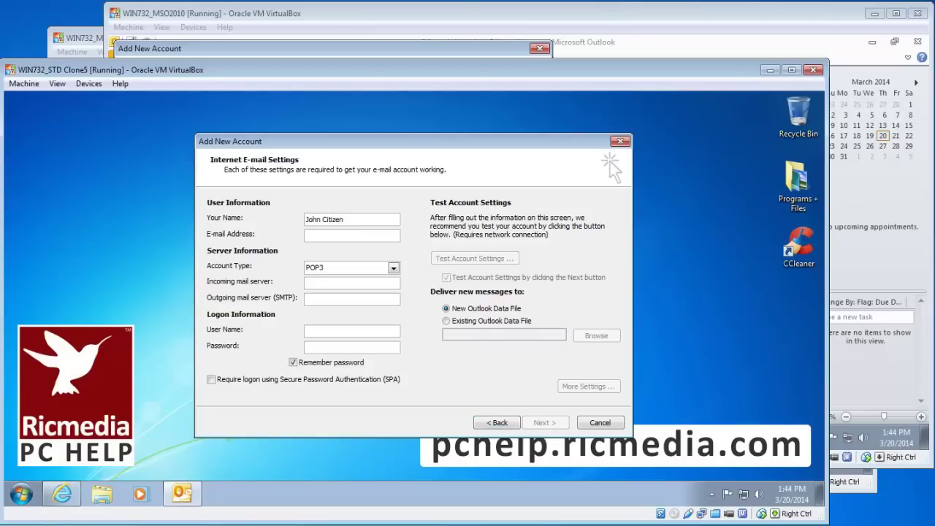
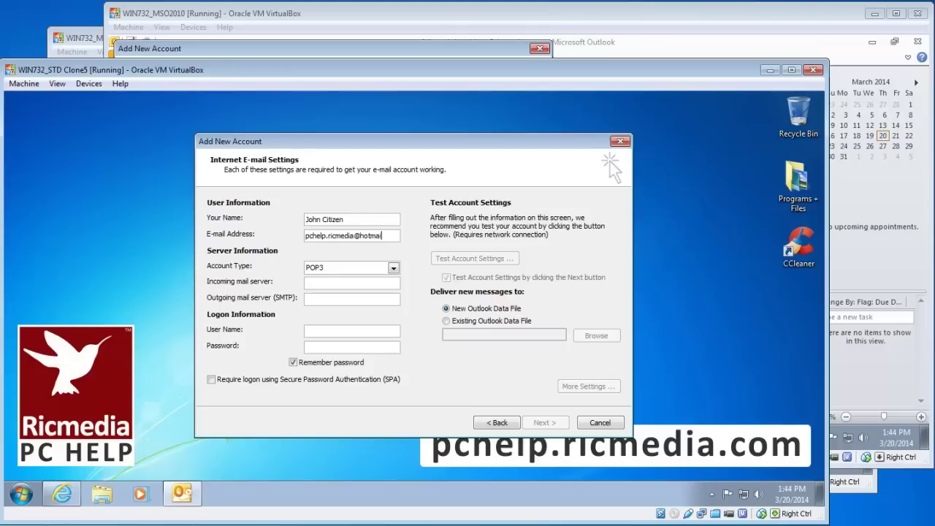
Set account type IMAP with incoming server imap-mail.outlook.com and outgoing server smtp-mail.outlook.com
click(365, 271)
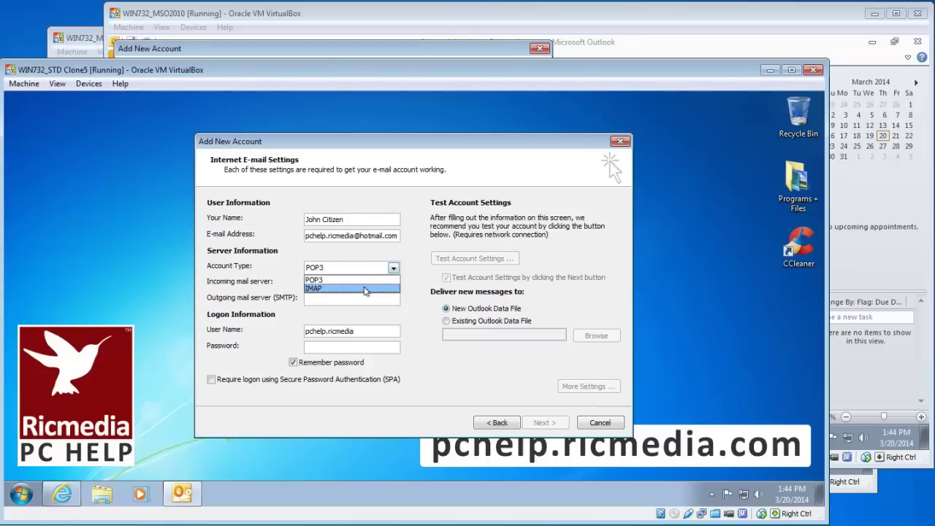
click(365, 289)
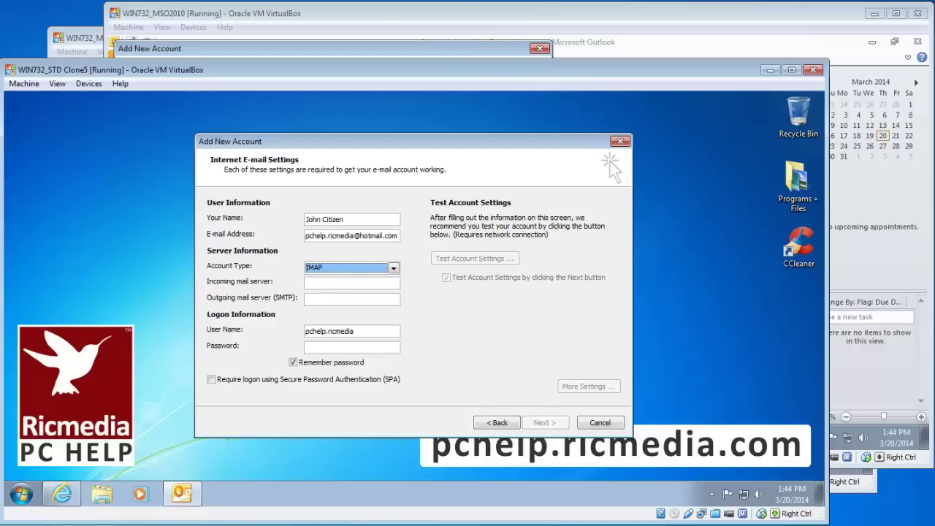
key(Tab)
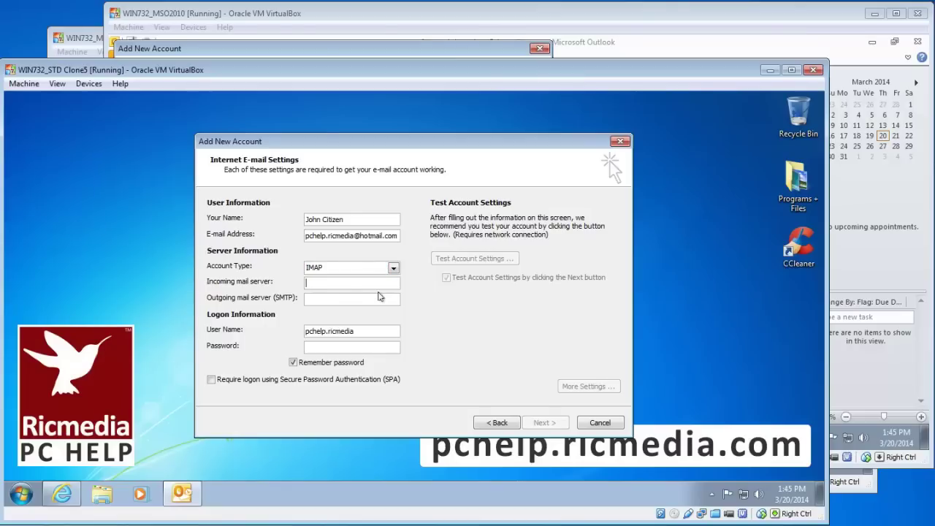
text(imap-mail.outlook.com)
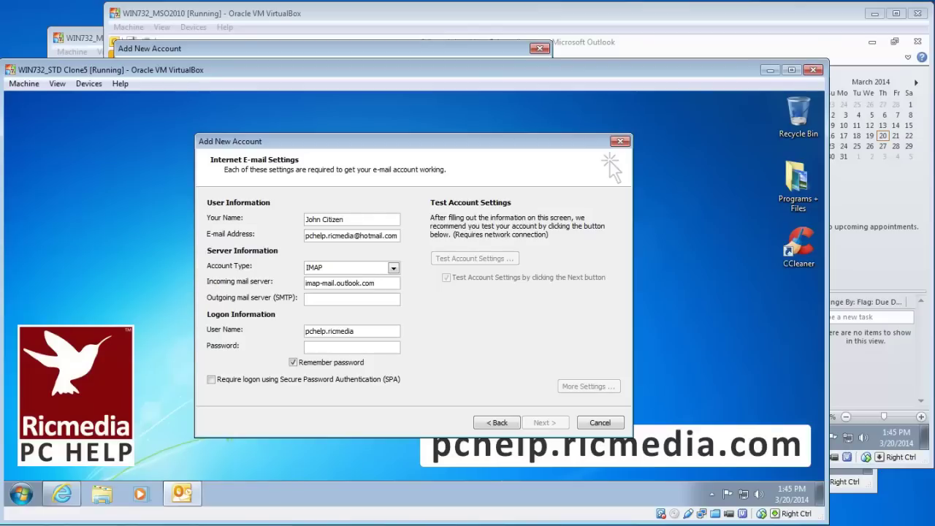
text(smtp-mail)
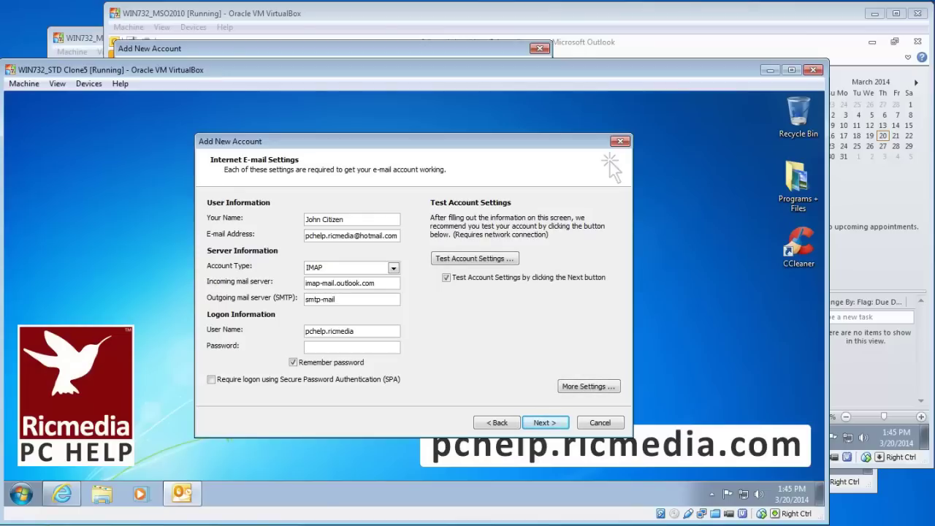
text(.outlook.com)
key(Tab)
key(Tab)
text(@hotmail.com)
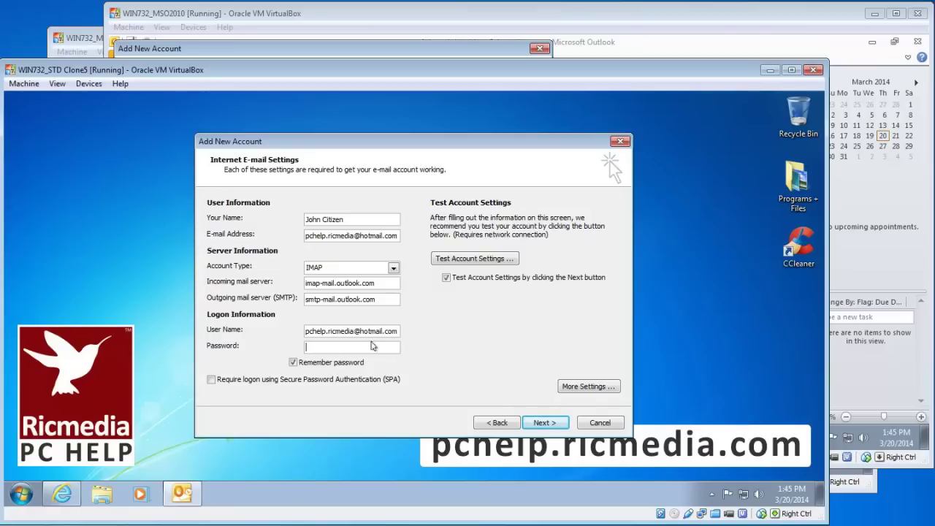
key(ctrl+v)
In More Settings, tick 'My outgoing server (SMTP) requires authentication' using the incoming server's settings
click(595, 388)
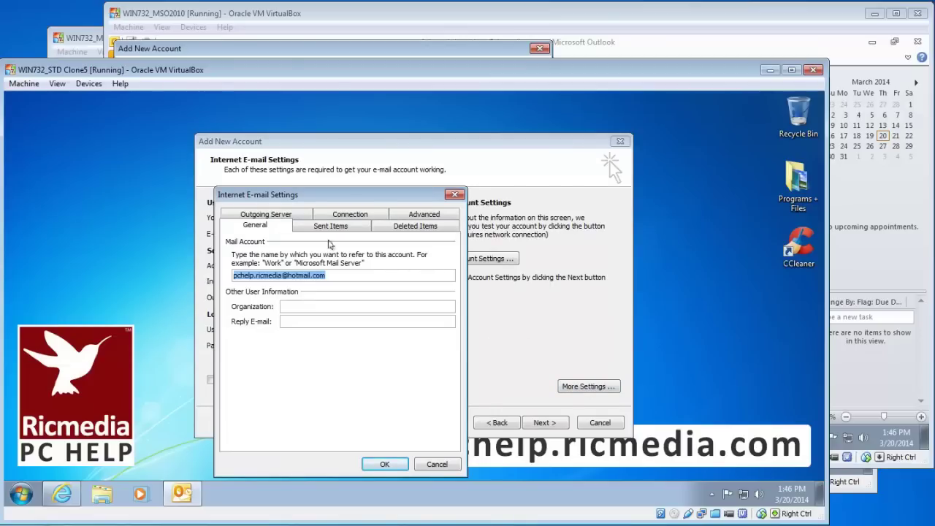
click(290, 217)
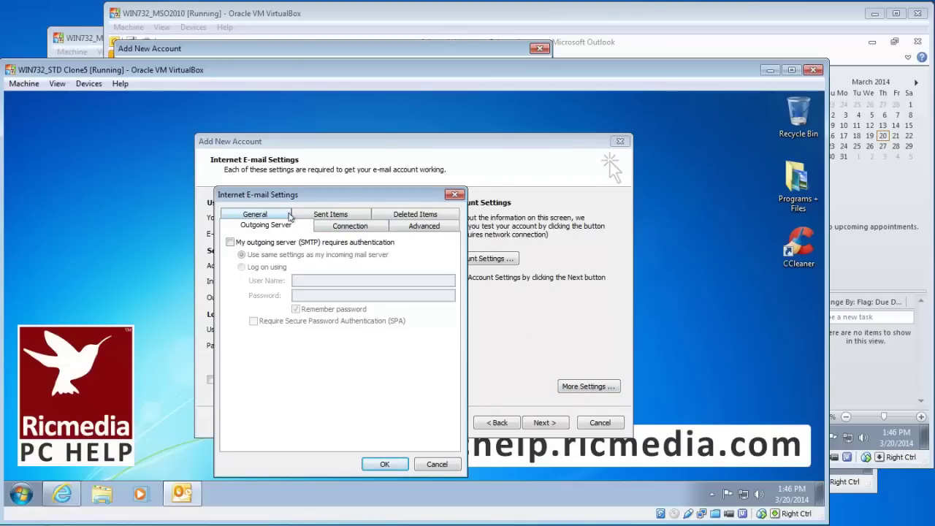
click(293, 244)
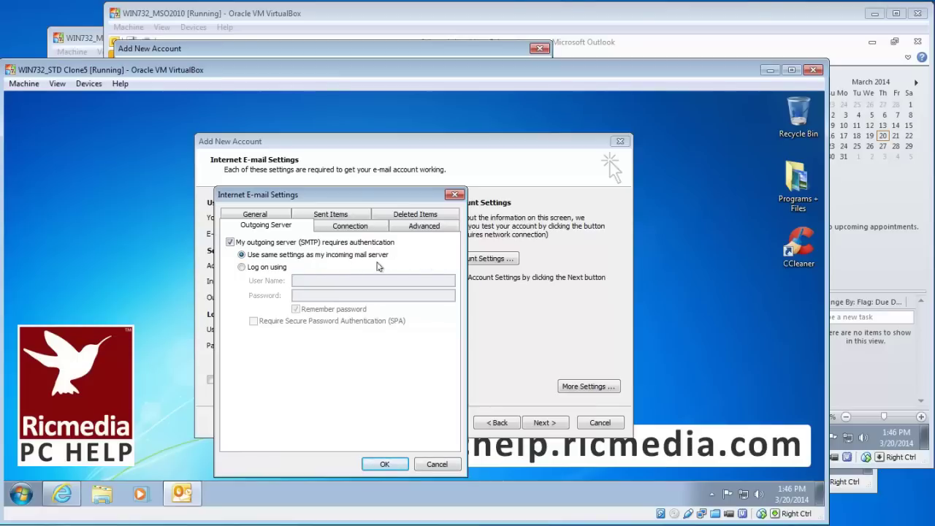
On the Advanced tab, set incoming IMAP encryption to SSL on port 993
click(427, 228)
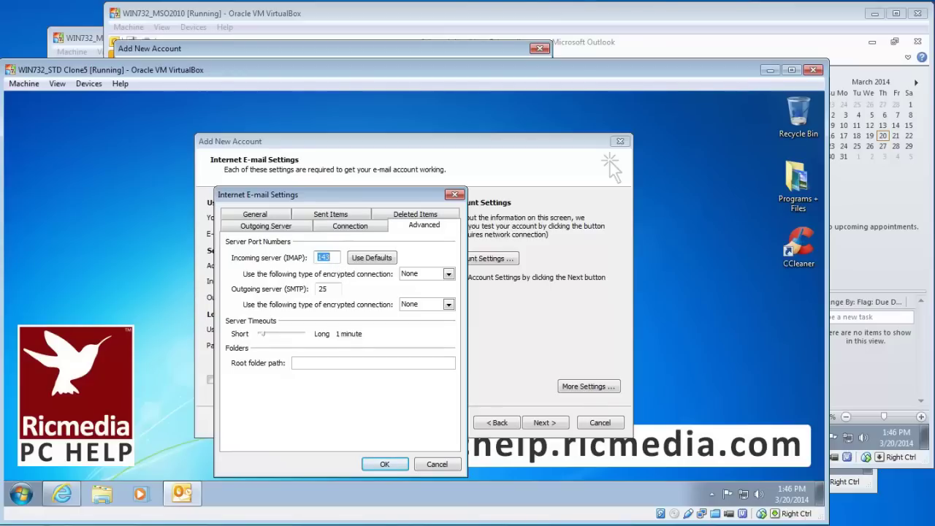
click(439, 274)
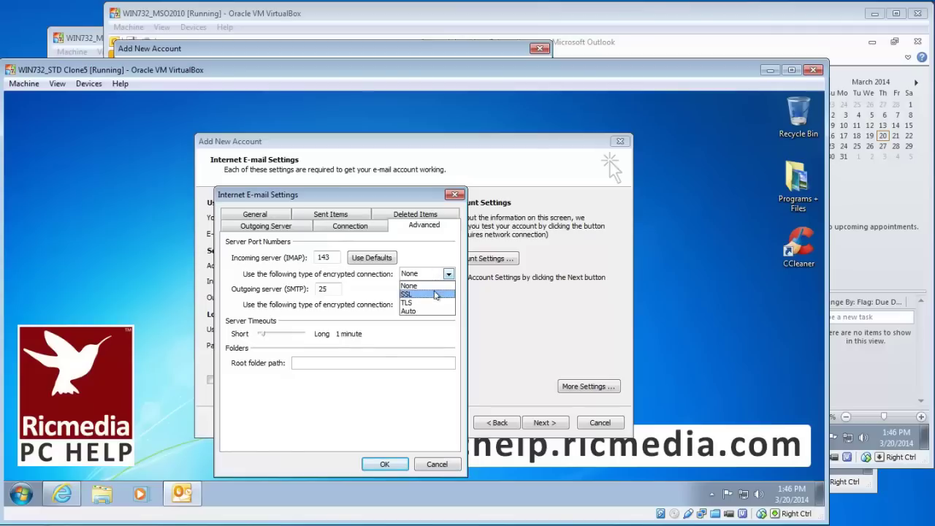
click(435, 294)
click(330, 257)
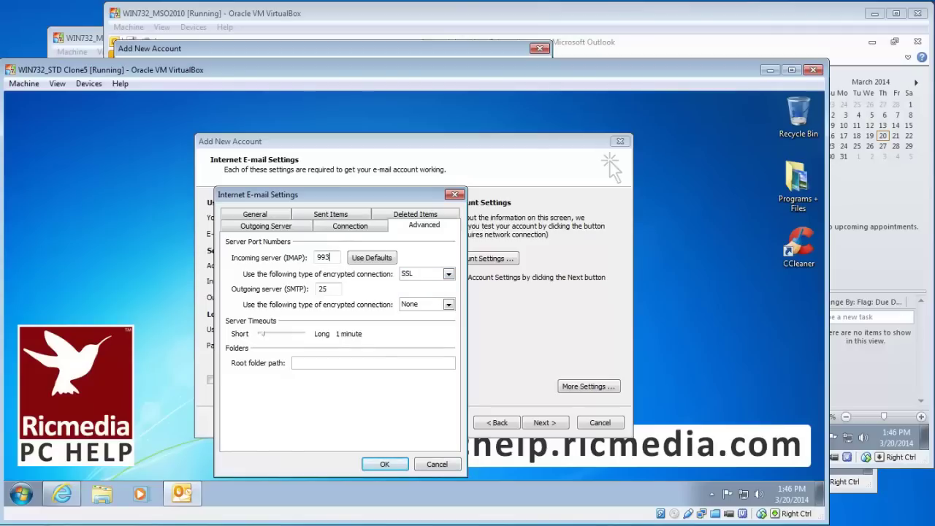
key(shift+Left)
key(shift+Left)
Set outgoing SMTP encryption to TLS on port 587 and raise the server timeout to 5 minutes
click(447, 305)
click(441, 336)
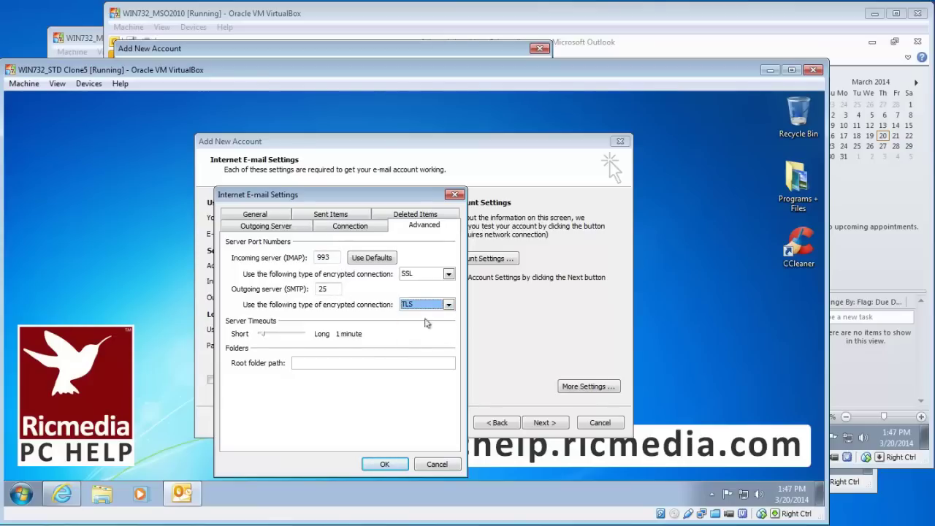
double_click(322, 289)
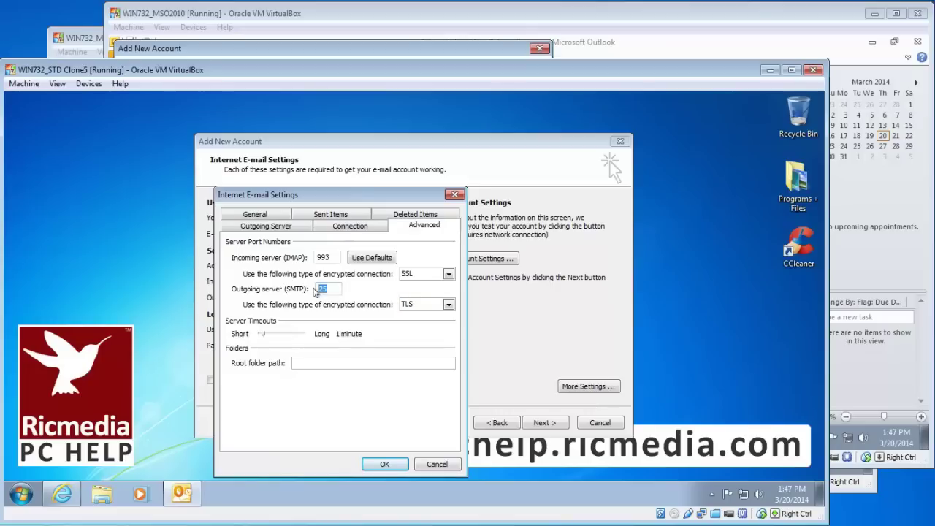
text(587)
drag(264, 338, 282, 339)
Save the extra settings and run the account test, checking the completed IMAP logon and test e-mail
click(385, 464)
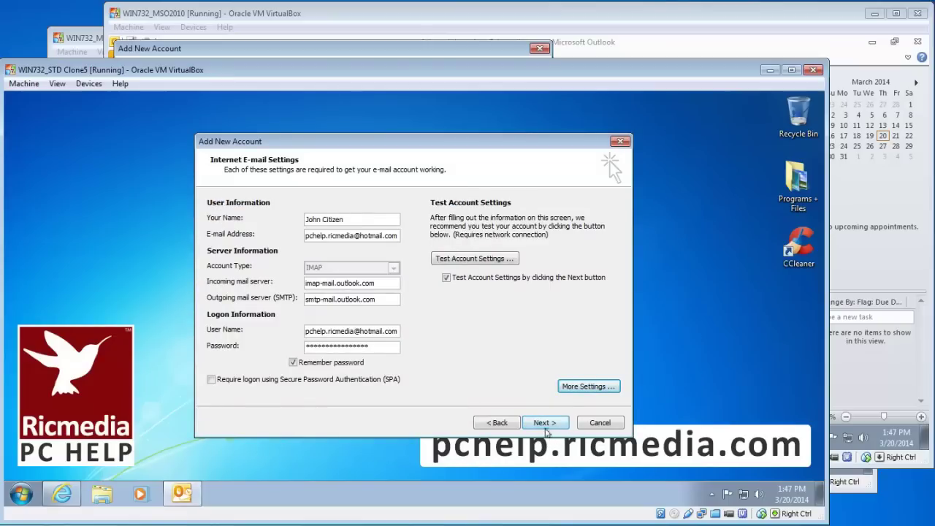
click(545, 423)
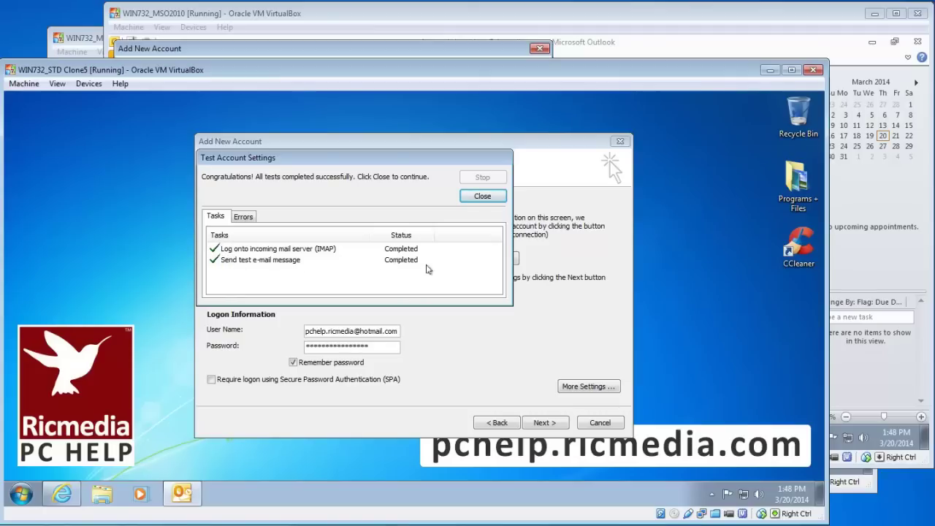
click(299, 250)
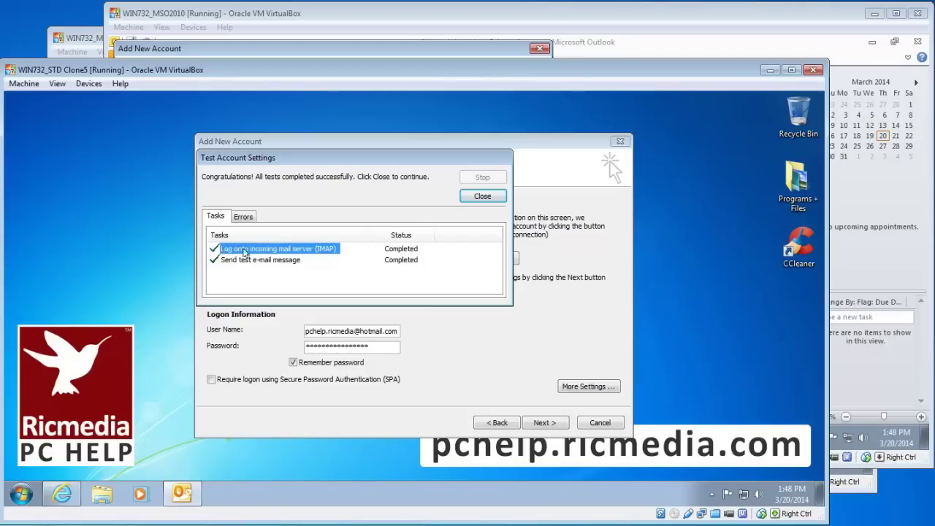
click(292, 262)
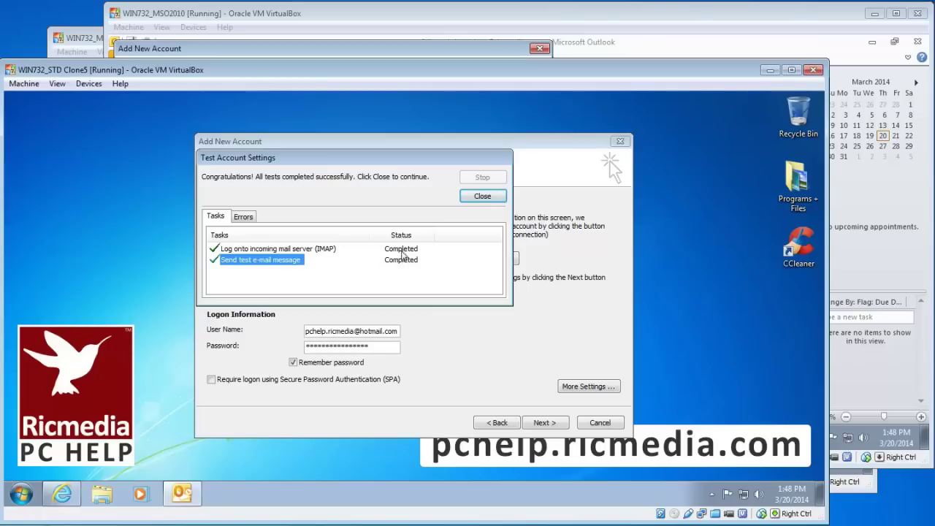
Close the test results and finish the wizard so Outlook 2010 launches
click(482, 197)
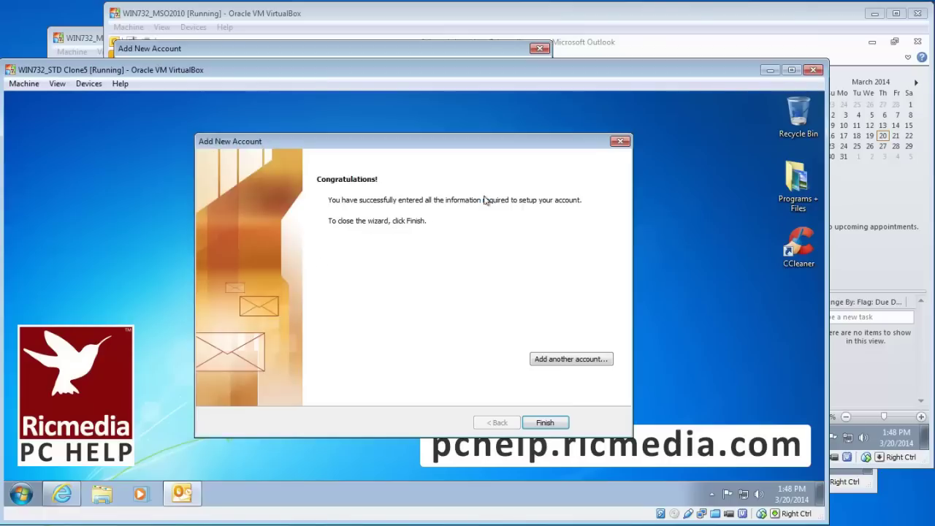
click(545, 423)
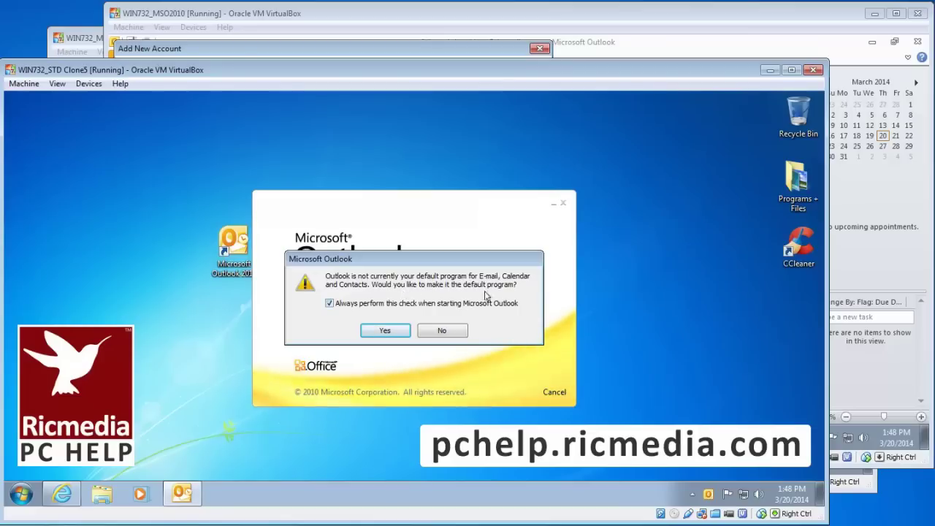
Make Outlook the default mail program and choose Install Updates Only
click(386, 333)
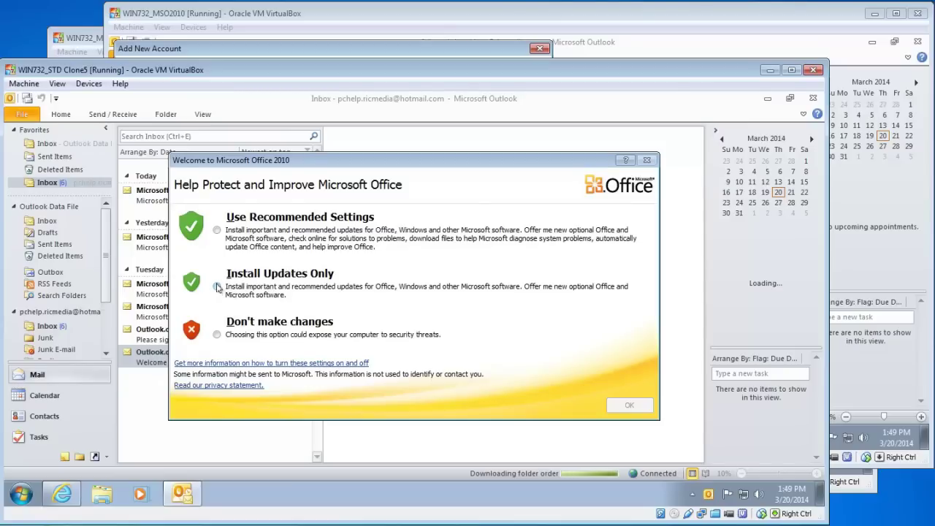
click(217, 286)
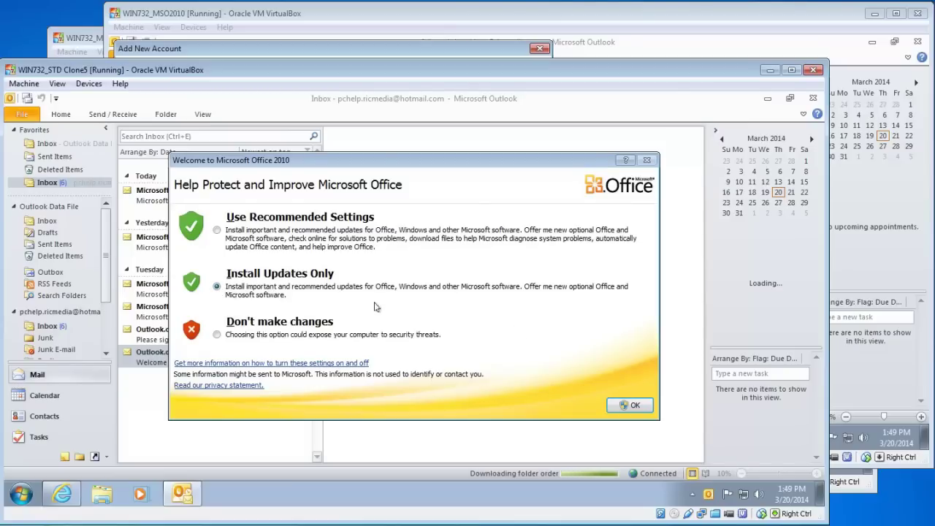